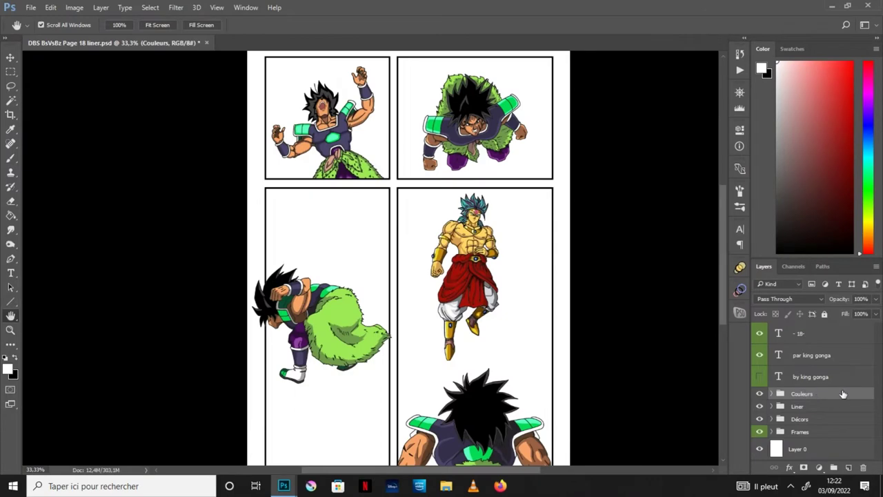
# Lock the Couleurs and Liner layer groups.
pyautogui.click(824, 314)
pyautogui.hotkey('alt', '[')
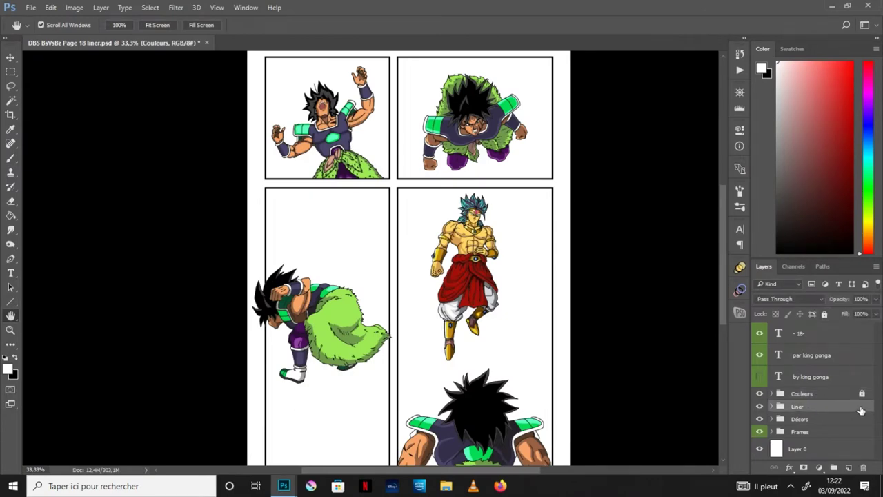
pyautogui.click(824, 314)
# Expand the Décors group and make its Case 1 layer active.
pyautogui.click(800, 419)
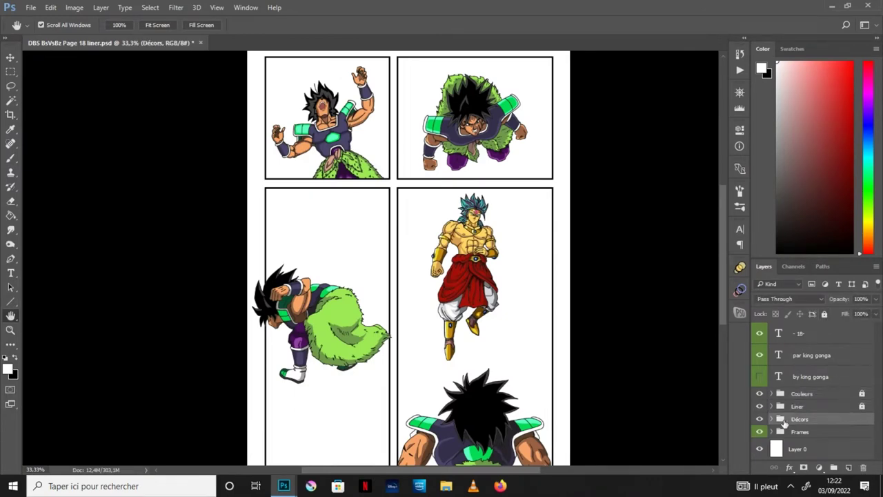
pyautogui.click(772, 419)
pyautogui.scroll(-3, 821, 415)
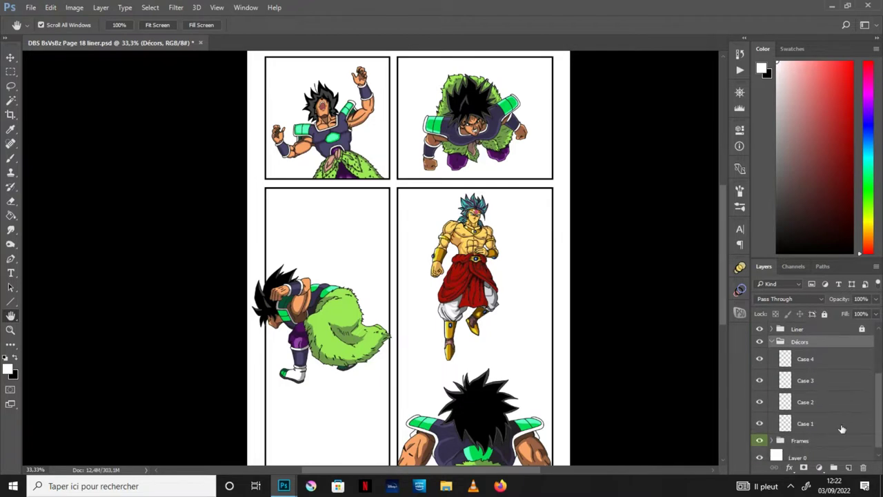
pyautogui.click(840, 429)
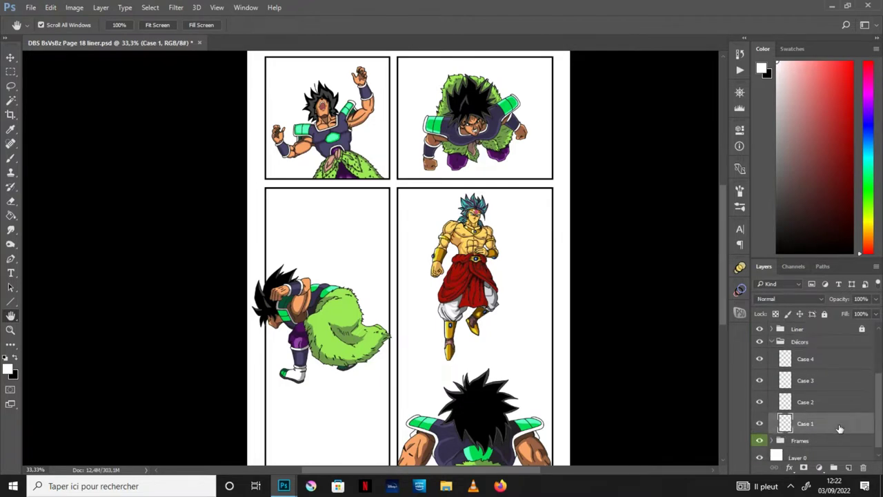
# Select the white background around the character in the first panel with the Magic Wand.
pyautogui.hotkey('ctrl', '-')
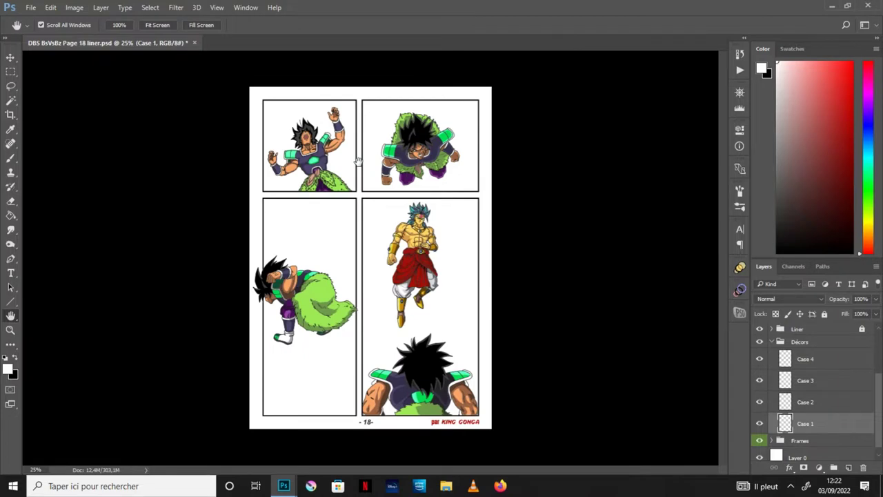
pyautogui.scroll(4, 358, 161)
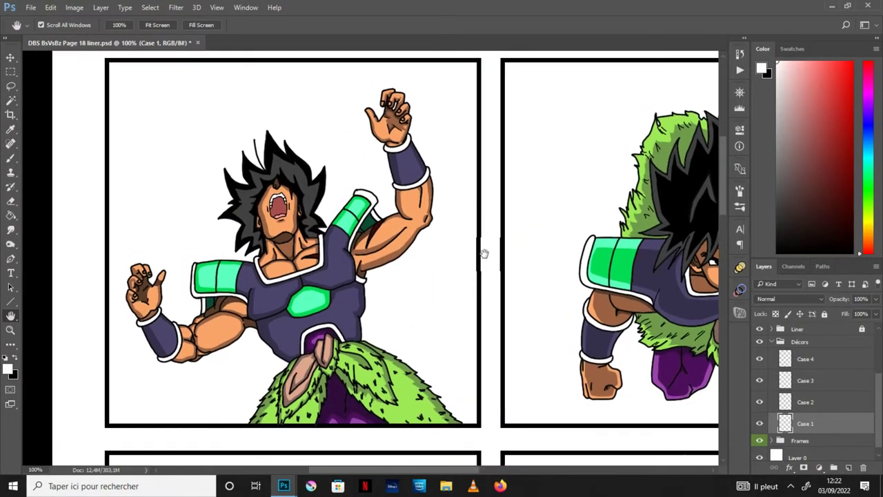
pyautogui.press('w')
pyautogui.click(423, 176)
pyautogui.hotkey('ctrl', '+')
pyautogui.moveTo(725, 166); pyautogui.dragTo(723, 138)
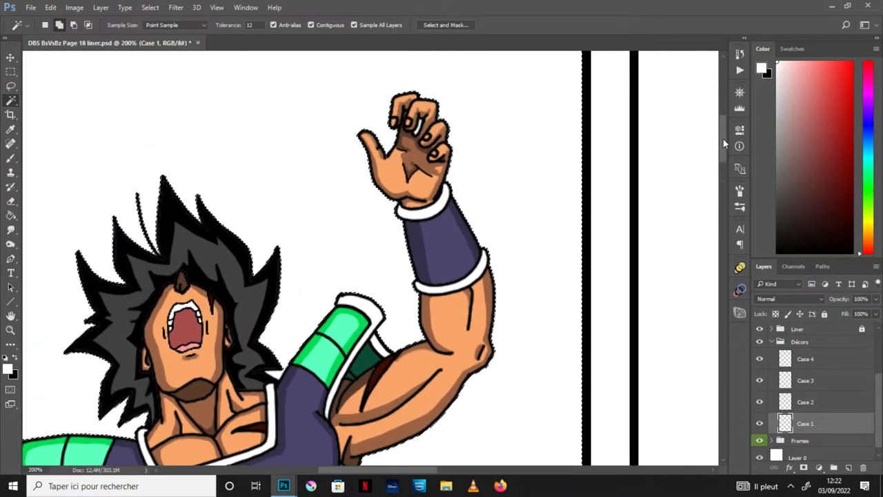
pyautogui.hotkey('ctrl', '+')
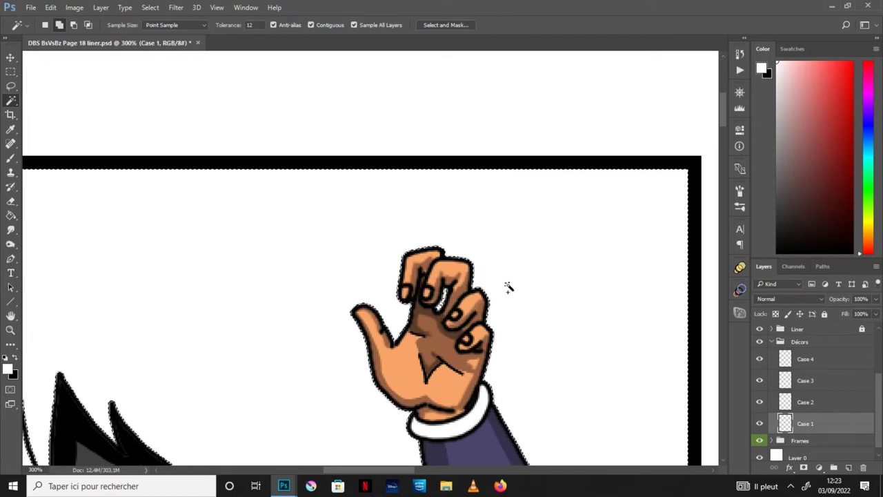
pyautogui.hotkey('ctrl', '-')
# Centre the first comic panel in view and set up the Brush tool with a 5-pixel tip.
pyautogui.click(10, 316)
pyautogui.hotkey('ctrl', '-')
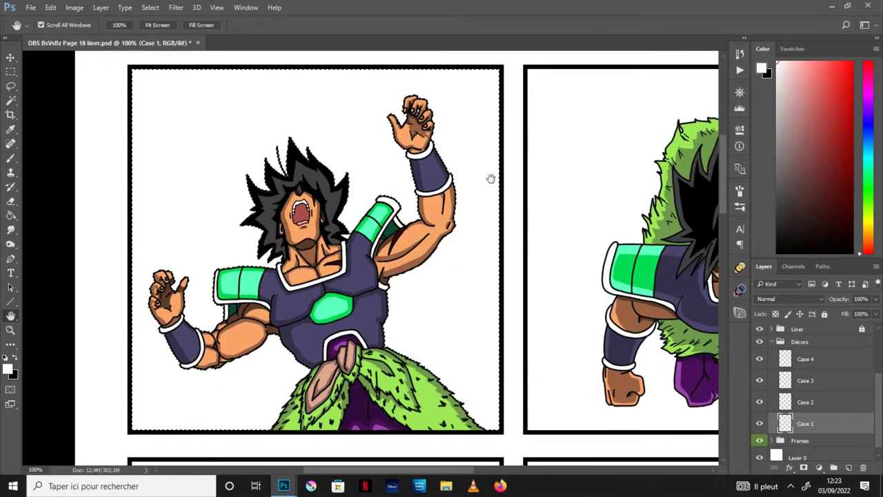
pyautogui.moveTo(491, 175); pyautogui.dragTo(491, 205)
pyautogui.press('g')
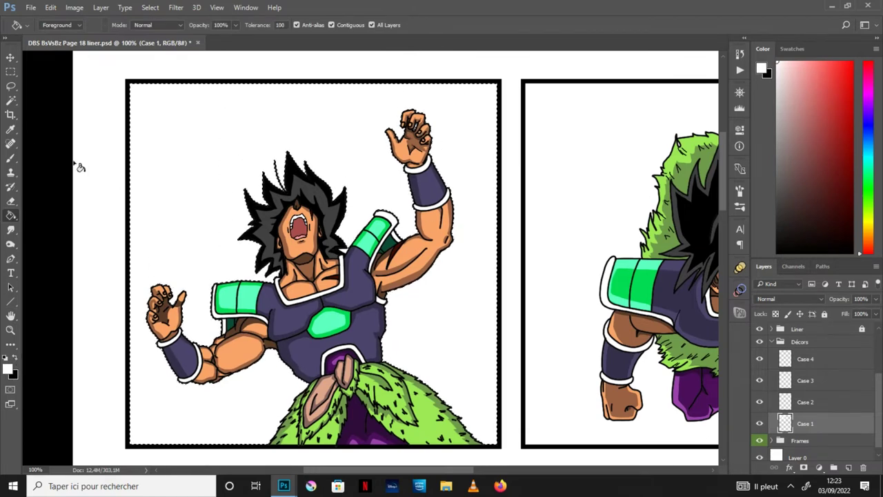
pyautogui.click(11, 158)
pyautogui.click(57, 27)
pyautogui.doubleClick(40, 132)
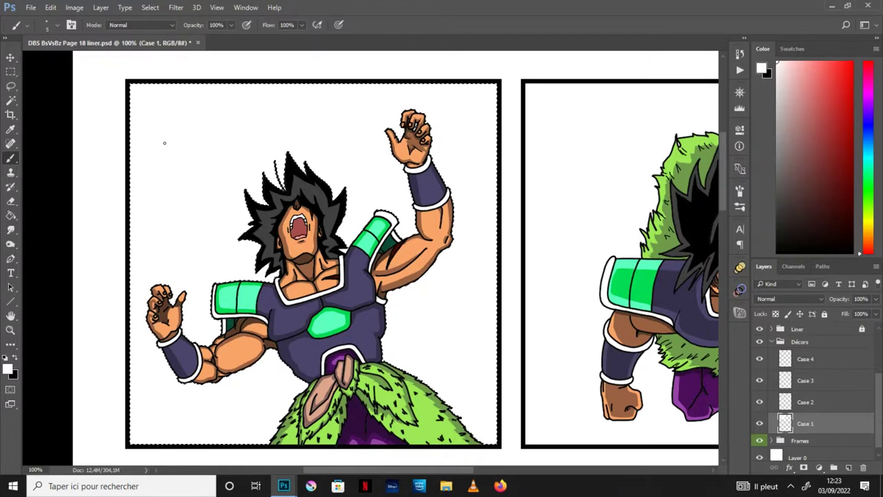
# Sample the first two Montagne blues from the Les Couleurs du Fan Manga BsVSBz.jpg palette, keeping the second as foreground, and return to the comic page.
pyautogui.moveTo(285, 487)
pyautogui.click(359, 435)
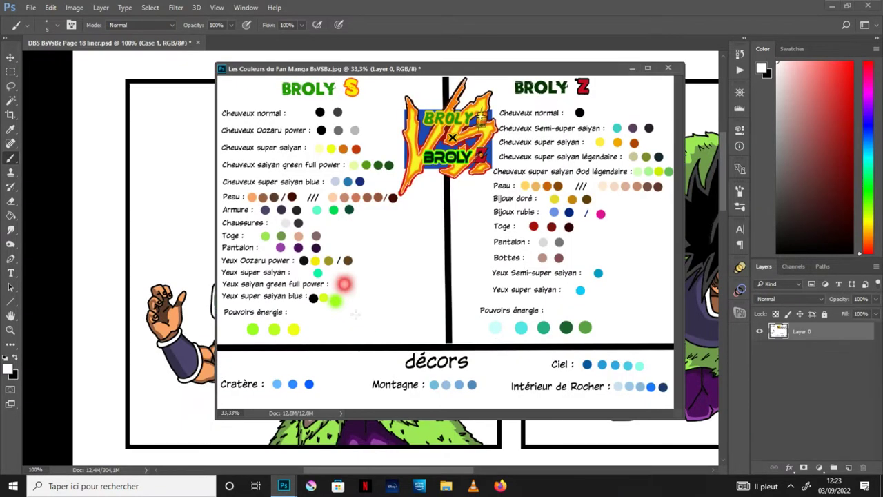
pyautogui.press('i')
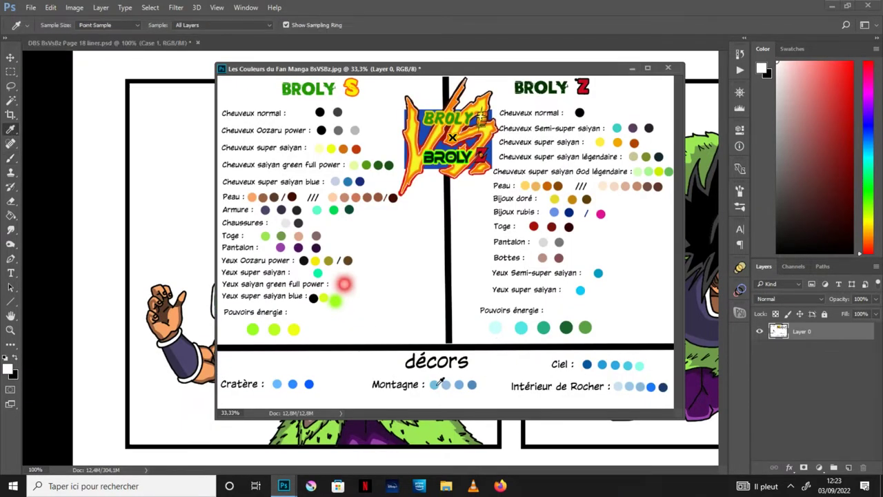
pyautogui.click(435, 383)
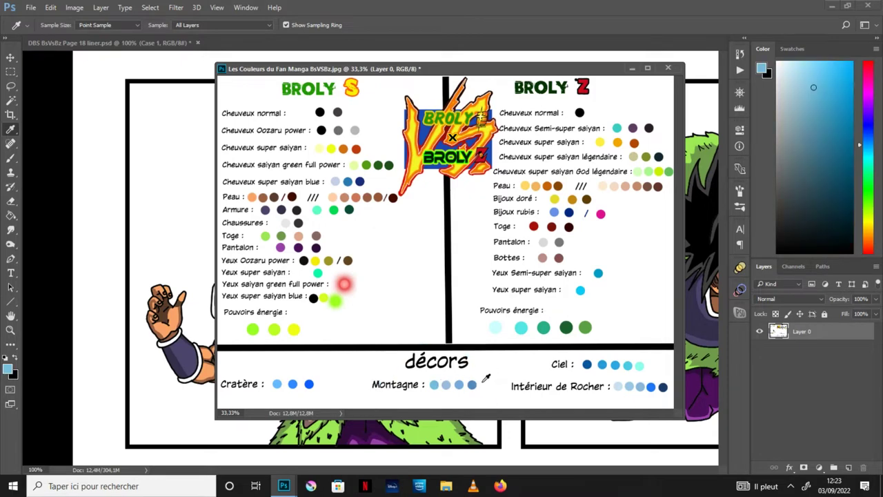
pyautogui.click(267, 384)
pyautogui.click(445, 385)
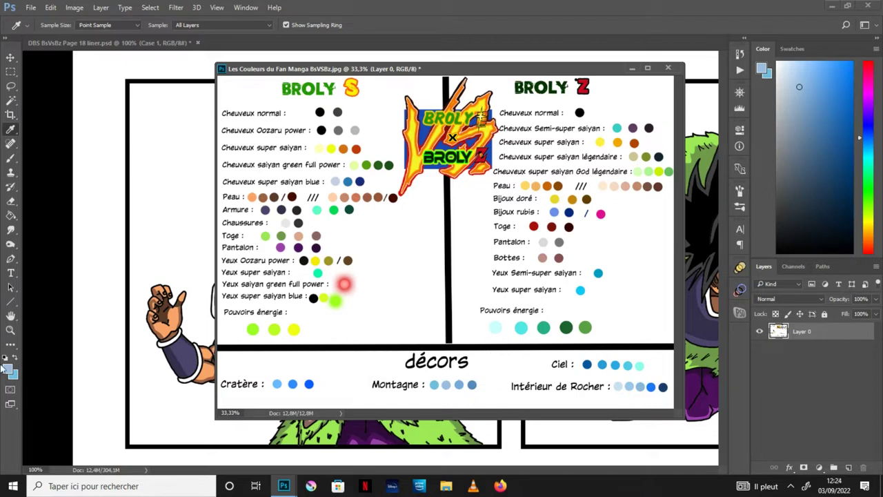
pyautogui.click(632, 69)
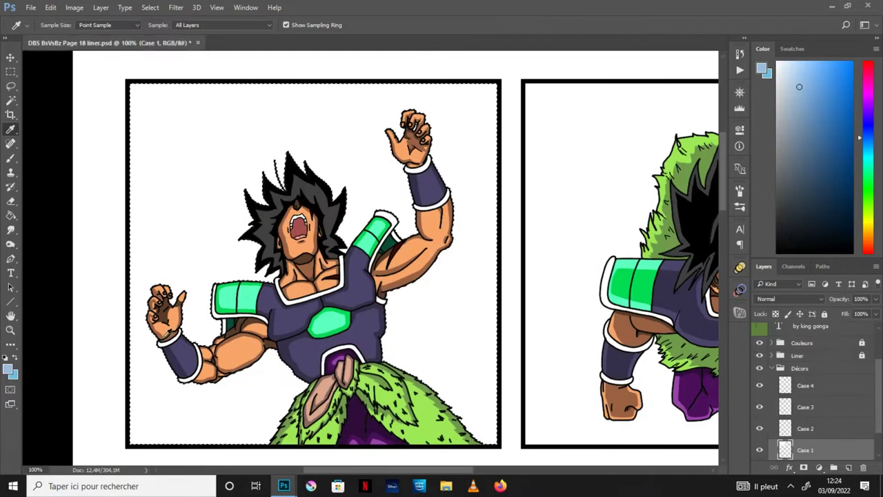
pyautogui.hotkey('ctrl', 'Tab')
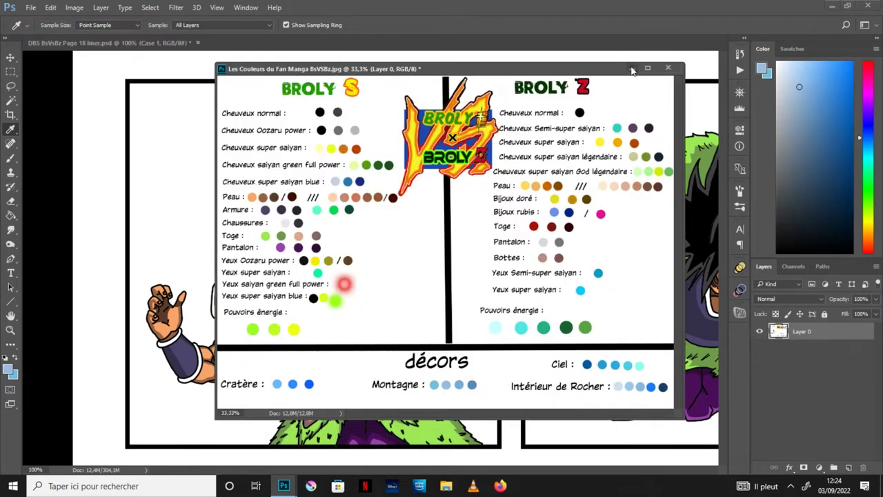
pyautogui.hotkey('ctrl', 'Tab')
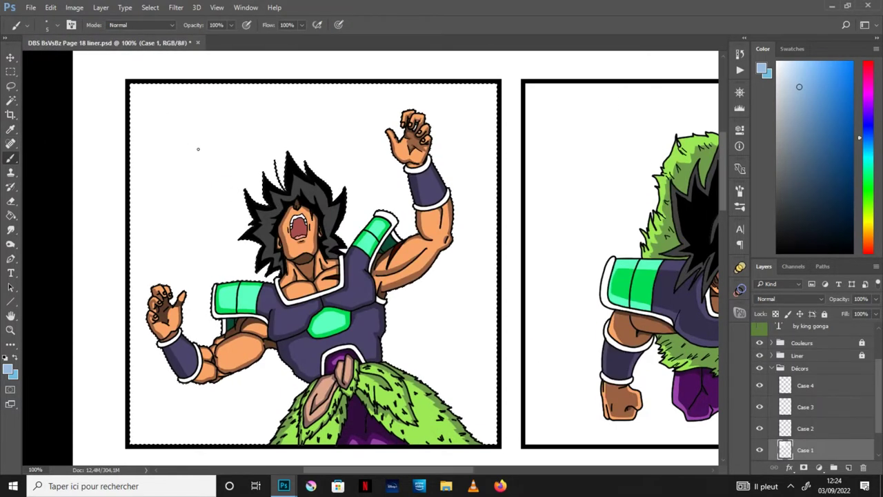
# Draw irregular light blue cloud outlines with the Brush across the whole background of the first panel, around the character.
pyautogui.moveTo(225, 137); pyautogui.dragTo(215, 145)
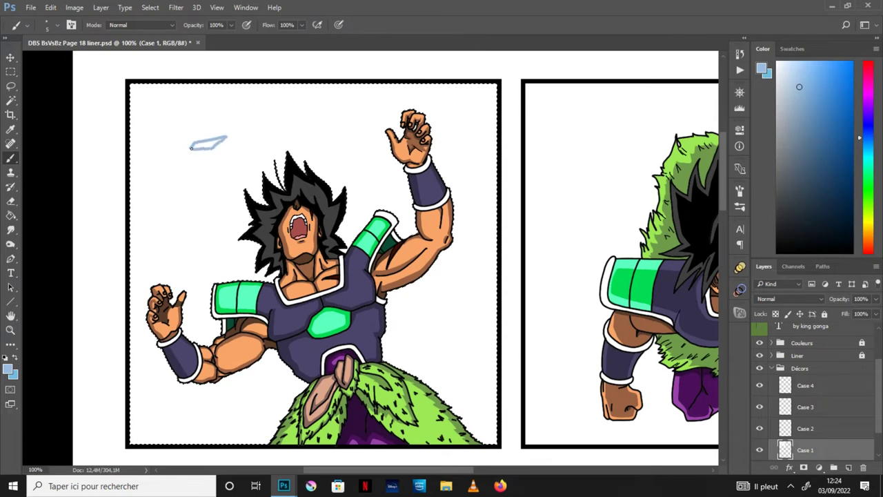
pyautogui.moveTo(262, 155); pyautogui.dragTo(208, 166)
pyautogui.moveTo(196, 92); pyautogui.dragTo(244, 99)
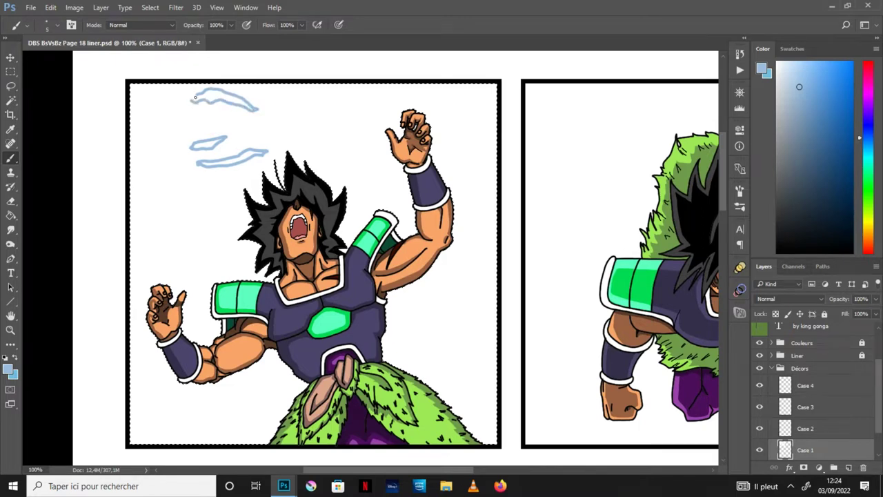
pyautogui.moveTo(267, 97); pyautogui.dragTo(296, 91)
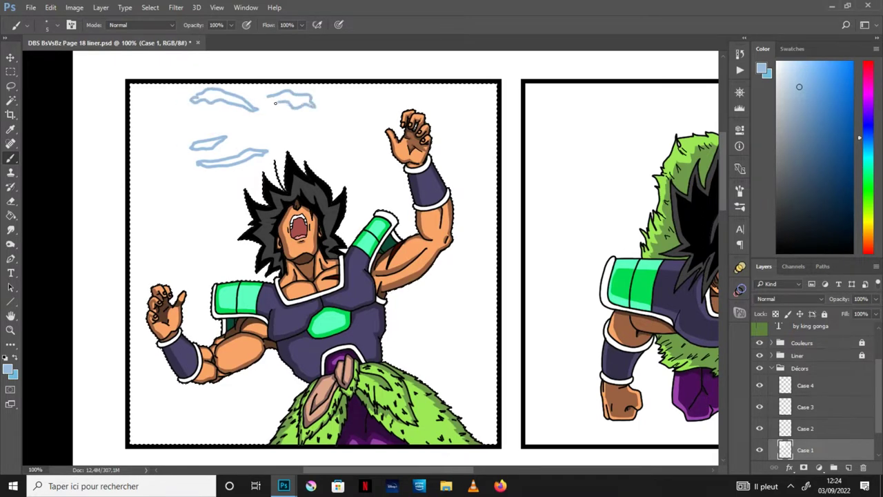
pyautogui.moveTo(335, 130)
pyautogui.mouseDown()
pyautogui.moveTo(353, 110)
pyautogui.moveTo(395, 118)
pyautogui.moveTo(359, 131)
pyautogui.mouseUp()
pyautogui.moveTo(450, 151); pyautogui.dragTo(462, 149)
pyautogui.moveTo(445, 181); pyautogui.dragTo(454, 176)
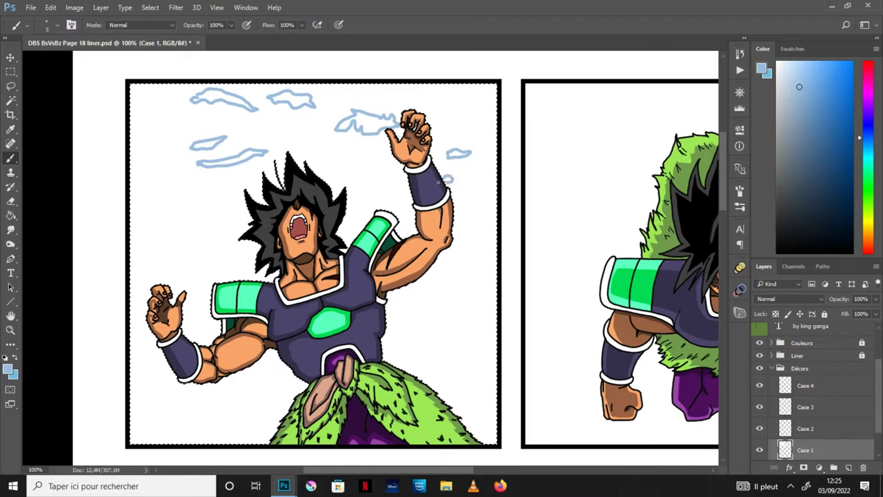
pyautogui.moveTo(481, 97)
pyautogui.mouseDown()
pyautogui.moveTo(458, 107)
pyautogui.moveTo(494, 108)
pyautogui.mouseUp()
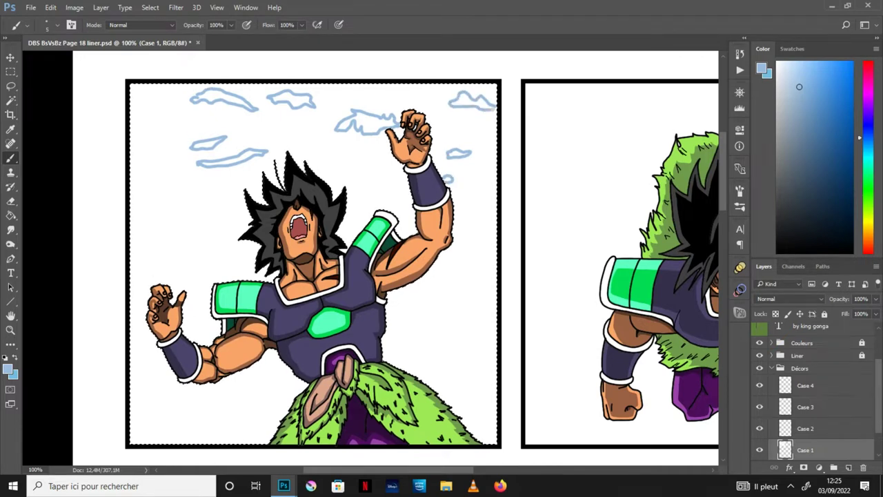
pyautogui.moveTo(477, 228); pyautogui.dragTo(497, 222)
pyautogui.moveTo(437, 255); pyautogui.dragTo(459, 260)
pyautogui.moveTo(474, 293); pyautogui.dragTo(428, 288)
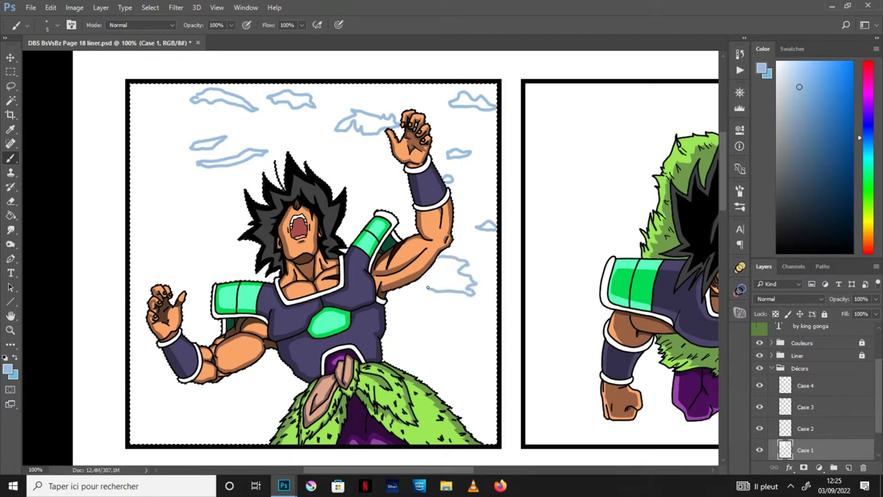
pyautogui.moveTo(495, 328); pyautogui.dragTo(436, 340)
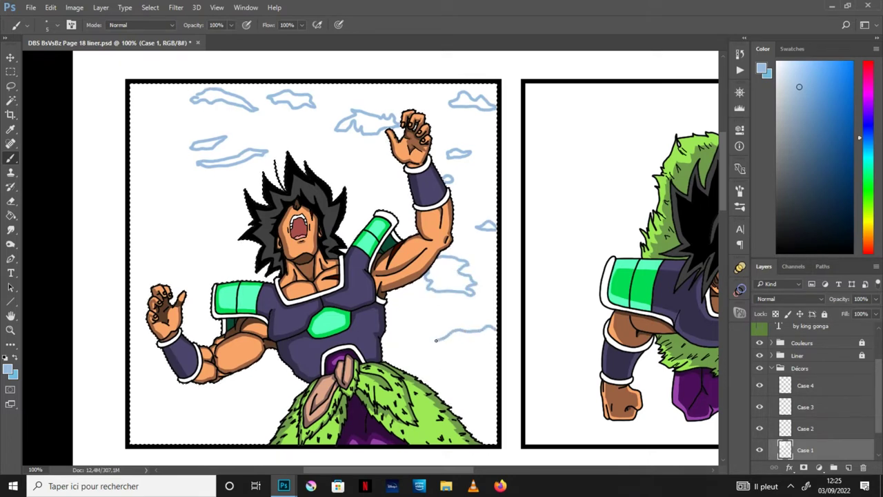
pyautogui.moveTo(470, 376)
pyautogui.mouseDown()
pyautogui.moveTo(500, 384)
pyautogui.moveTo(454, 390)
pyautogui.moveTo(470, 383)
pyautogui.moveTo(460, 402)
pyautogui.mouseUp()
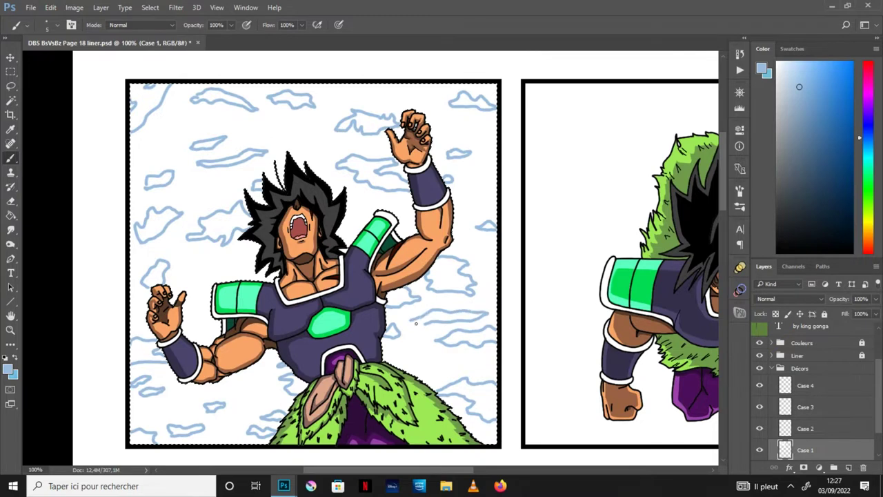
# Fill the cloud in the first panel's upper-left corner with the light blue foreground colour, undoing fills that spill into the surrounding background.
pyautogui.press('g')
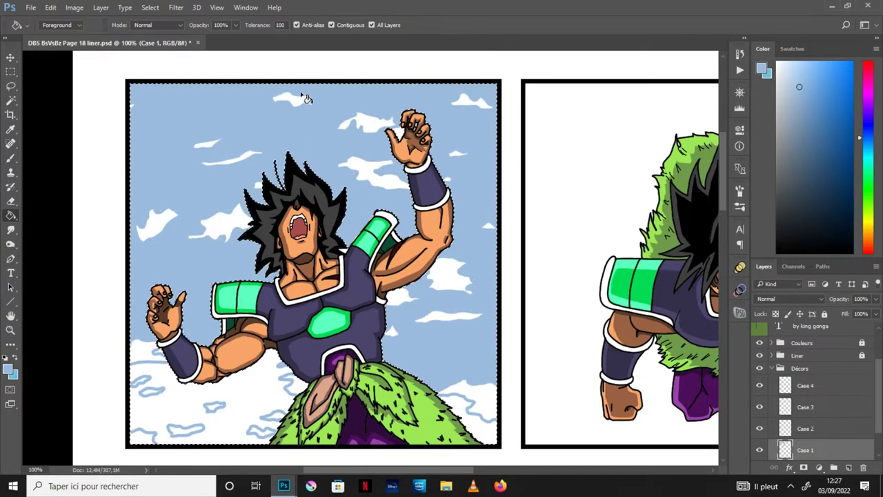
pyautogui.press('b')
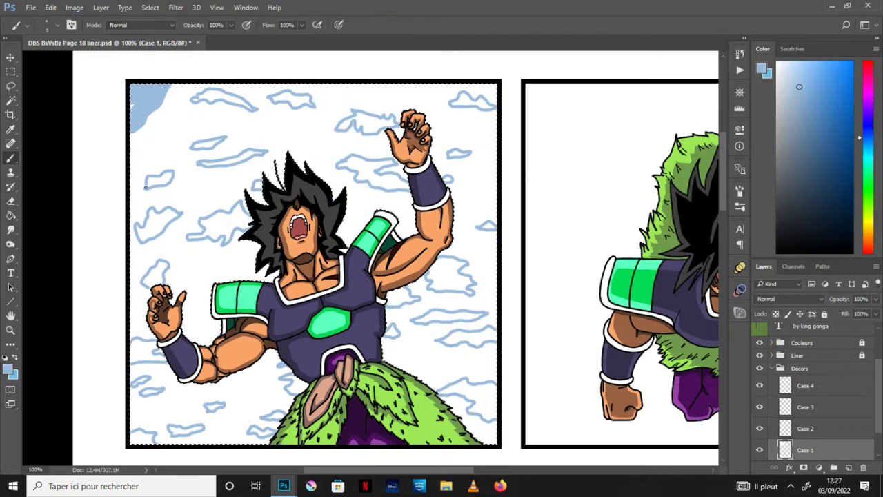
pyautogui.press('g')
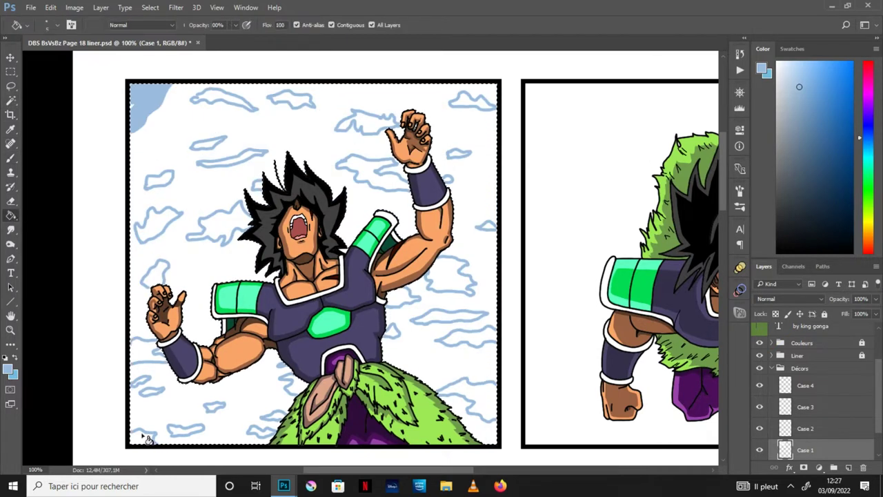
pyautogui.click(297, 374)
pyautogui.hotkey('ctrl', 'z')
# Fill the five cloud outlines beside and above the character's head on its left with light blue using the Paint Bucket.
pyautogui.press('w')
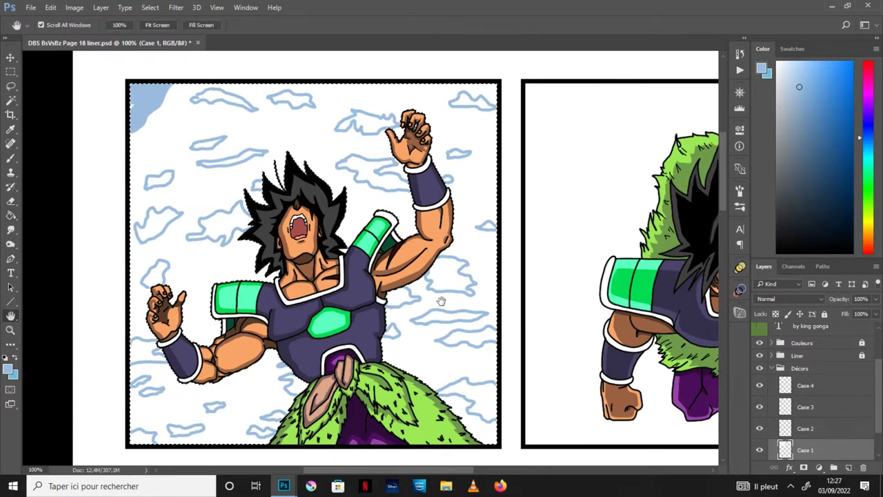
pyautogui.moveTo(141, 440); pyautogui.dragTo(162, 387)
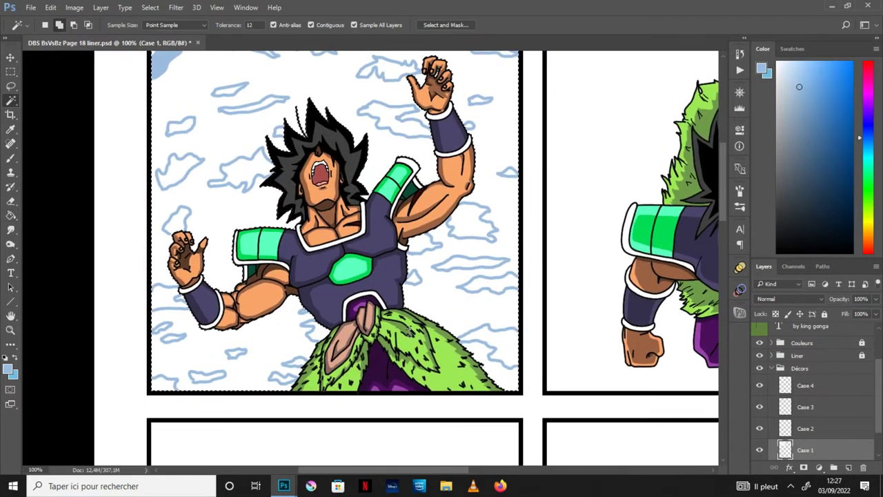
pyautogui.scroll(2, 536, 262)
pyautogui.hotkey('ctrl', '+')
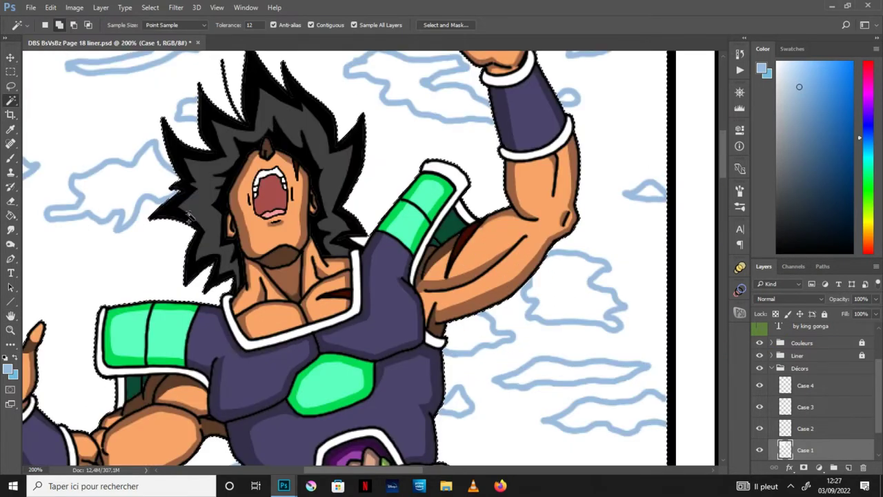
pyautogui.press('h')
pyautogui.moveTo(128, 188); pyautogui.dragTo(317, 295)
pyautogui.press('g')
pyautogui.hotkey('shift', 'g')
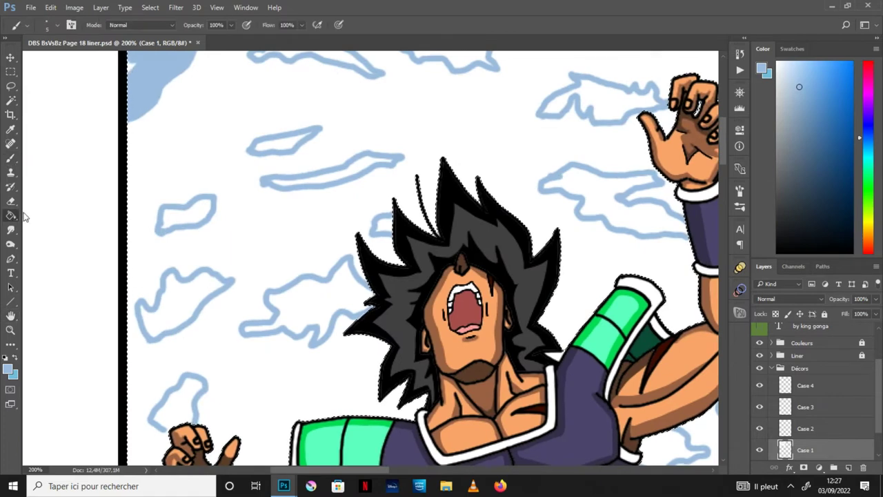
pyautogui.click(215, 272)
pyautogui.click(187, 214)
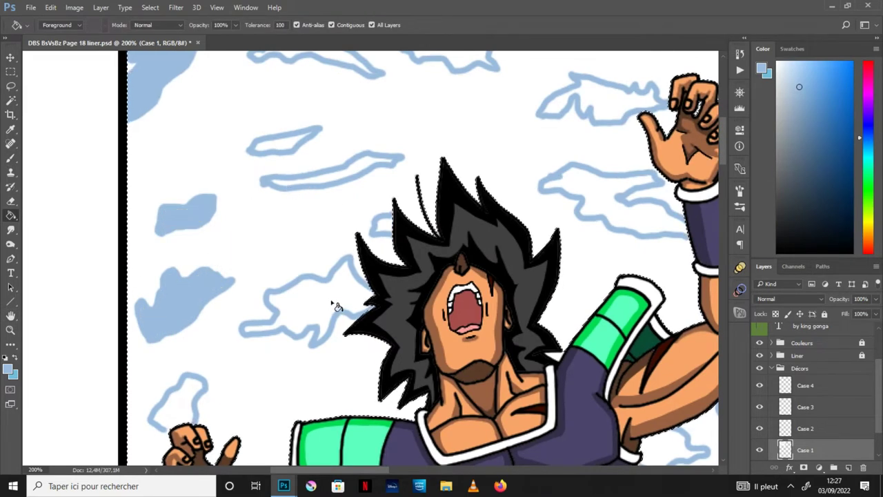
pyautogui.click(336, 306)
pyautogui.click(290, 144)
pyautogui.click(364, 166)
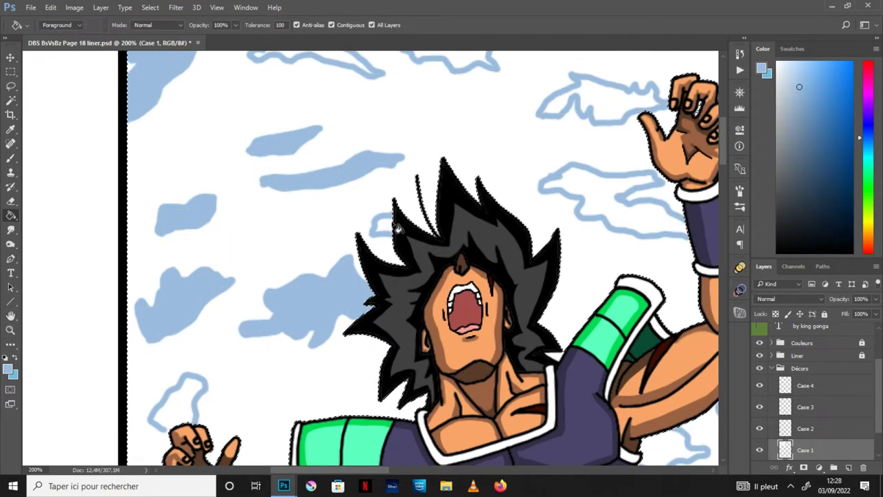
# Fill the cloud outlines above the character's hair and beside his raised hand with light blue, undoing the fill that spills.
pyautogui.click(655, 207)
pyautogui.scroll(3, 442, 181)
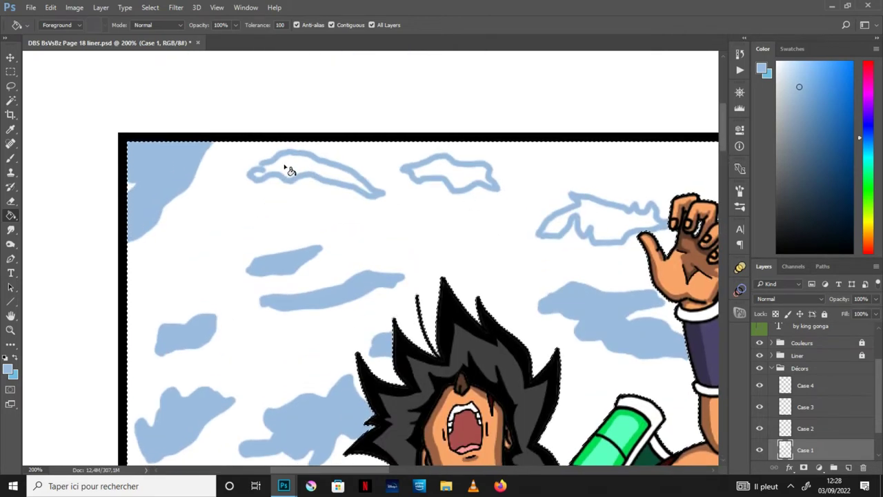
pyautogui.click(329, 152)
pyautogui.hotkey('ctrl', 'z')
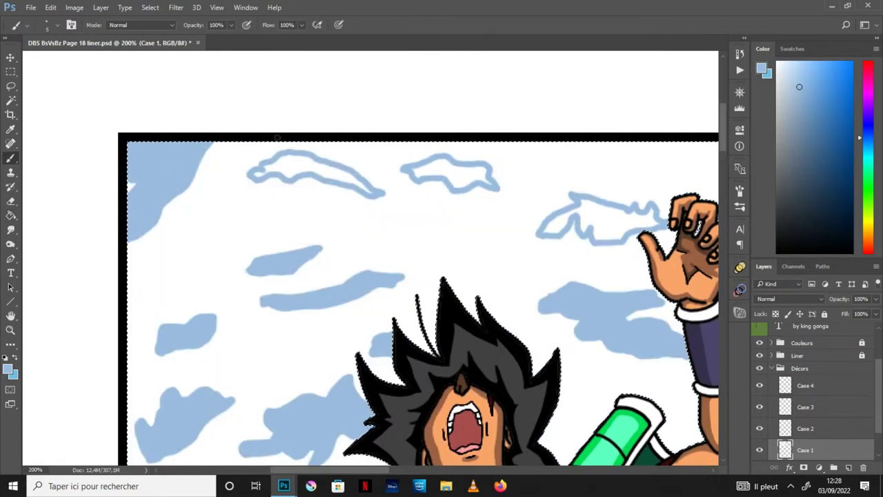
pyautogui.click(309, 173)
pyautogui.click(467, 181)
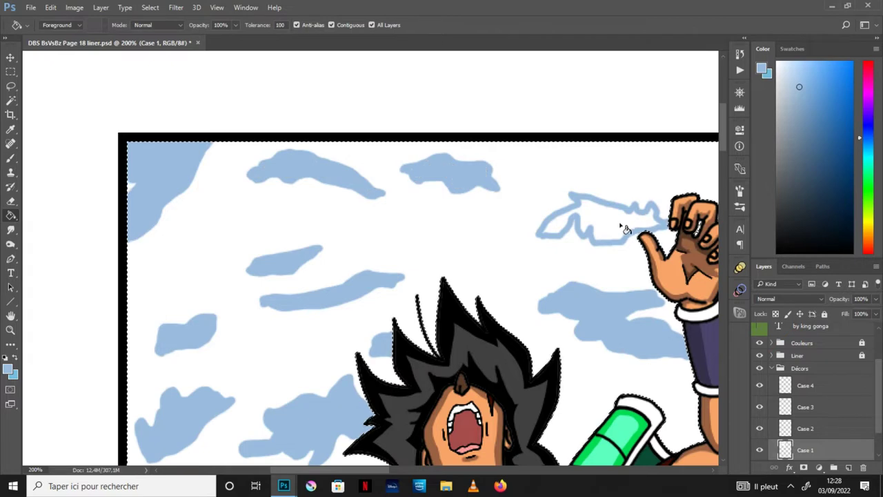
pyautogui.click(625, 227)
# Fill the small cloud outlines between the raised arm and the first panel's right border with light blue.
pyautogui.press('space')
pyautogui.moveTo(341, 296); pyautogui.dragTo(45, 260)
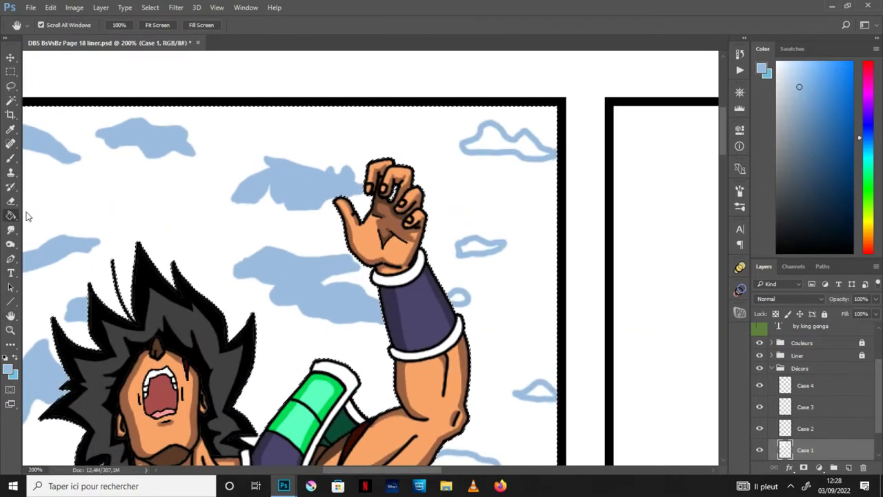
pyautogui.click(481, 246)
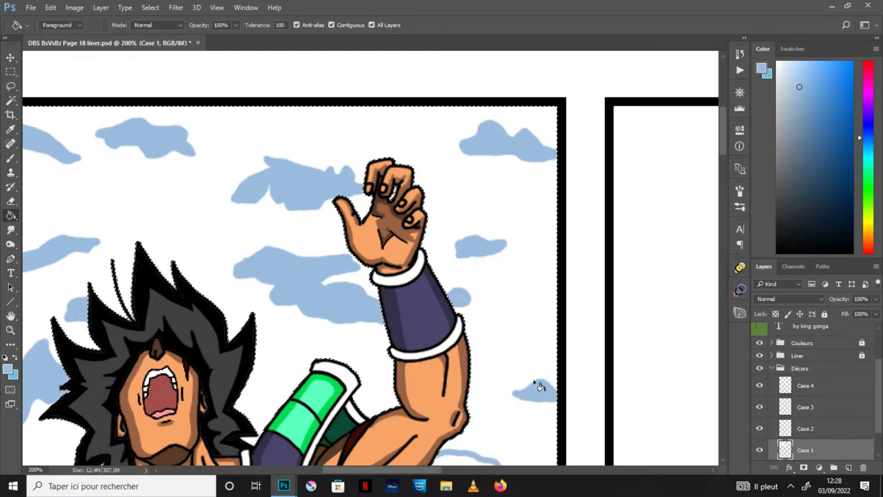
# Fill the clouds below the raised arm down to the first panel's lower-right corner with light blue, undoing the spill and closing outline gaps.
pyautogui.moveTo(725, 148); pyautogui.dragTo(727, 178)
pyautogui.click(468, 211)
pyautogui.click(473, 296)
pyautogui.click(533, 336)
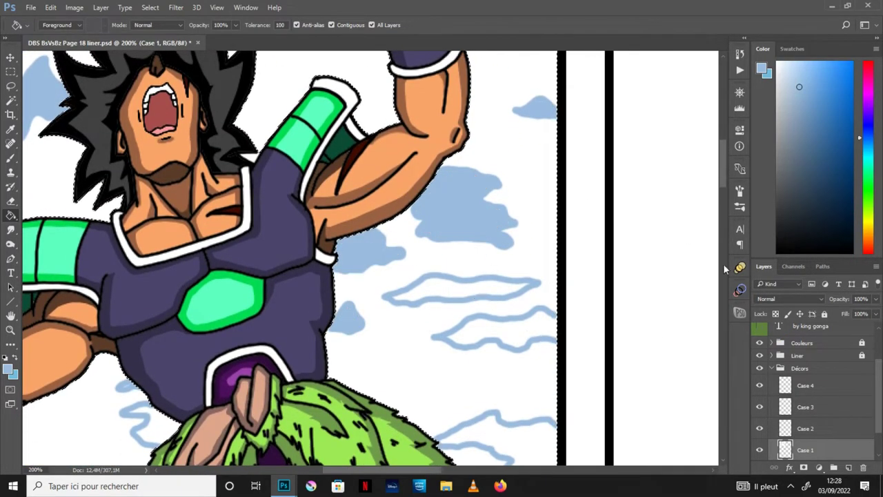
pyautogui.hotkey('ctrl', 'z')
pyautogui.hotkey('ctrl', '+')
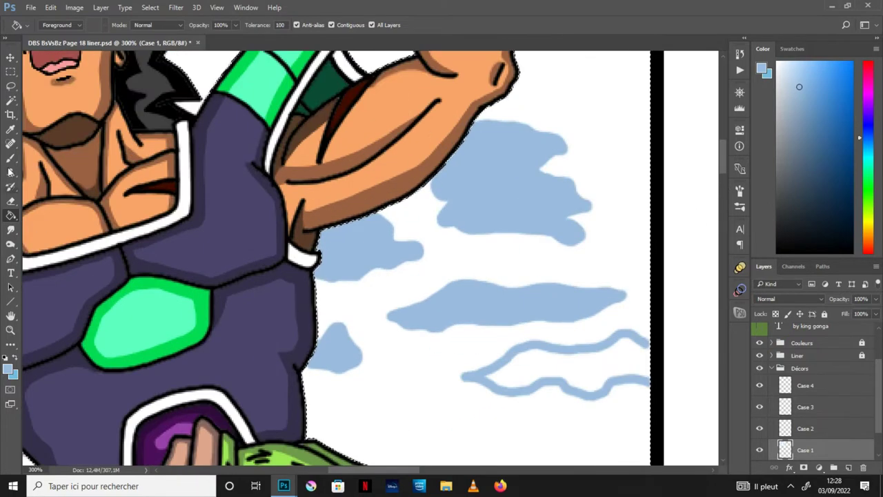
pyautogui.press('b')
pyautogui.press('g')
pyautogui.moveTo(725, 156); pyautogui.dragTo(725, 196)
pyautogui.click(625, 214)
# Fill the cloud outlines in the first panel's lower-left area and beside the green fur with light blue, undoing the spilled fill.
pyautogui.moveTo(157, 265)
pyautogui.mouseDown()
pyautogui.moveTo(595, 352)
pyautogui.moveTo(639, 339)
pyautogui.moveTo(662, 350)
pyautogui.mouseUp()
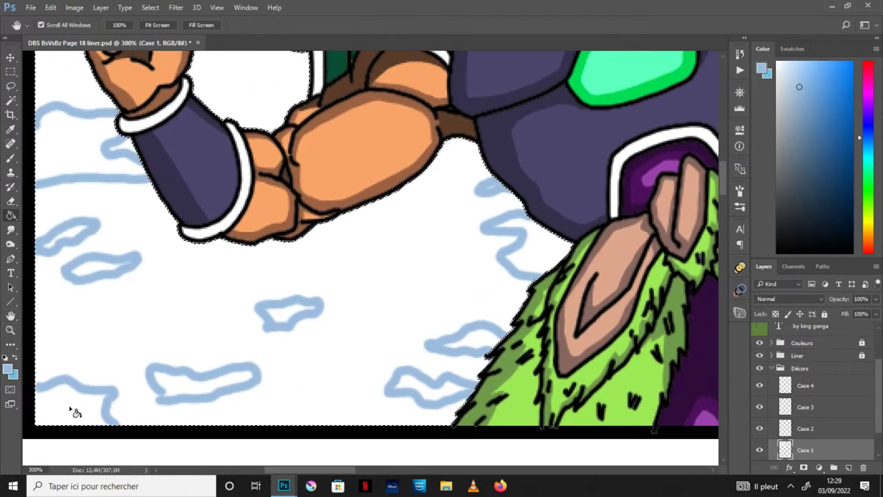
pyautogui.click(198, 387)
pyautogui.hotkey('ctrl', 'z')
pyautogui.click(410, 383)
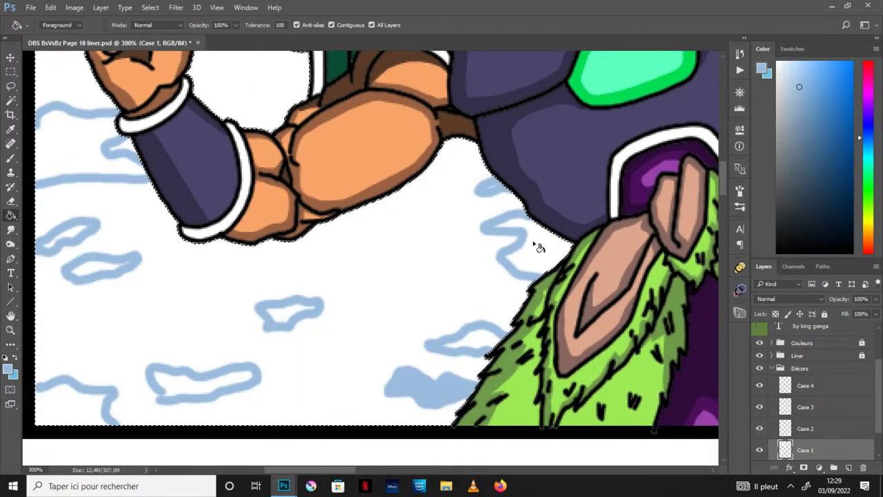
pyautogui.click(274, 321)
pyautogui.press('b')
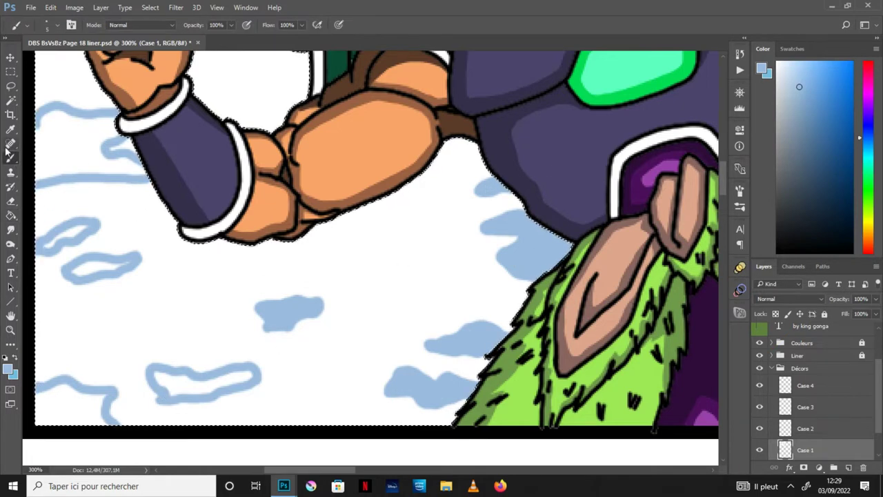
pyautogui.press('g')
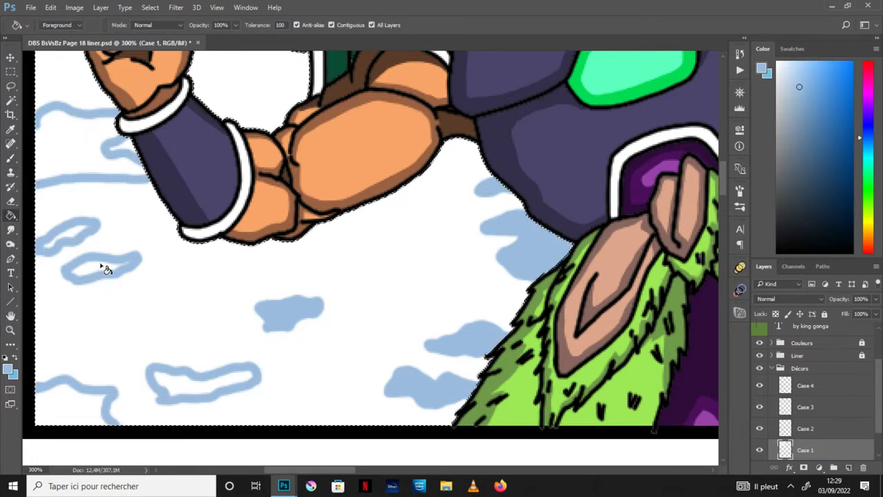
pyautogui.click(105, 268)
pyautogui.click(73, 412)
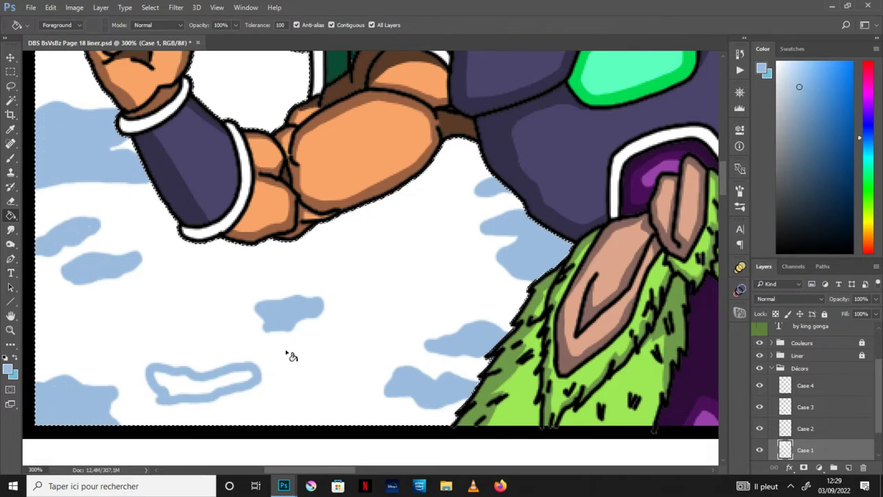
pyautogui.click(257, 374)
# Close the gap in the cloud outline above the lowered hand with the Brush and fill it with light blue.
pyautogui.click(10, 316)
pyautogui.moveTo(65, 82); pyautogui.dragTo(69, 223)
pyautogui.press('b')
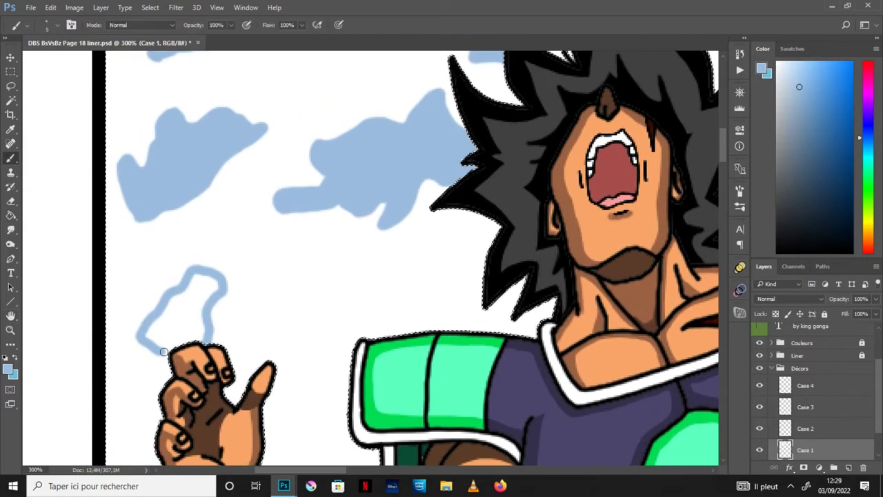
pyautogui.press('g')
pyautogui.click(184, 330)
# Draw a cloud outline beside the character's waist in the first Montagne blue and fill it with the Paint Bucket.
pyautogui.click(10, 316)
pyautogui.scroll(-1, 41, 414)
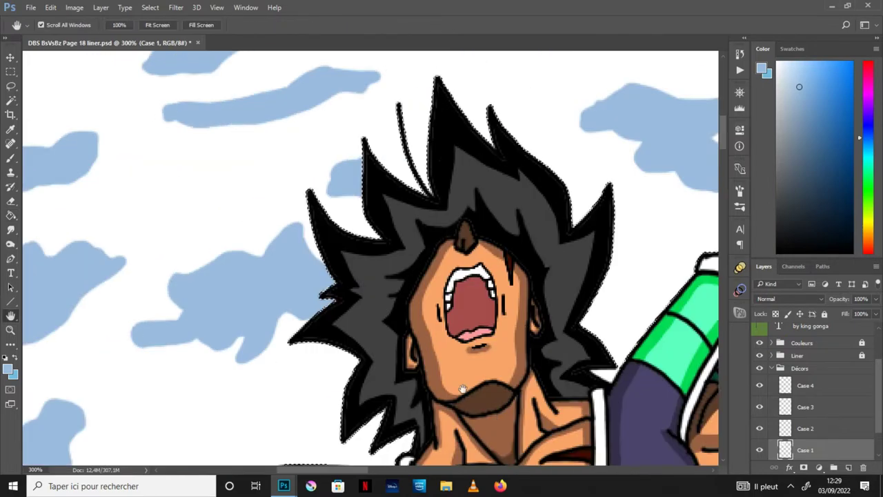
pyautogui.scroll(-1, 481, 373)
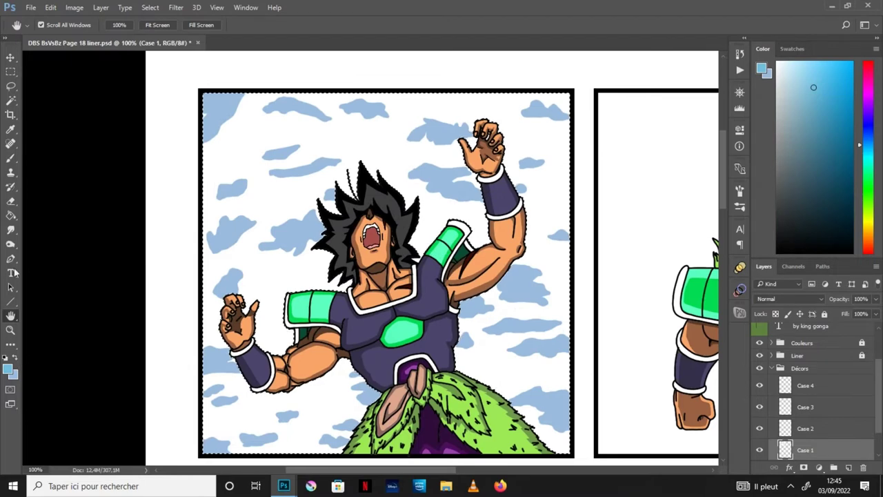
pyautogui.press('b')
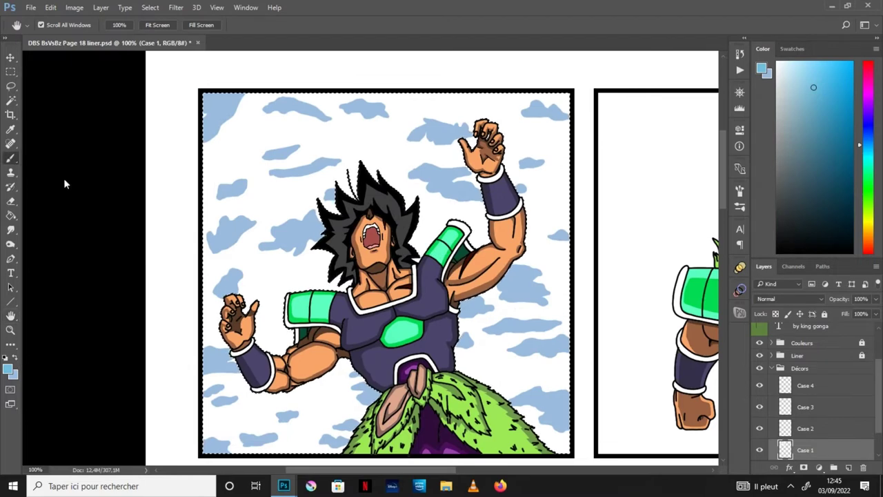
pyautogui.moveTo(457, 358); pyautogui.dragTo(468, 359)
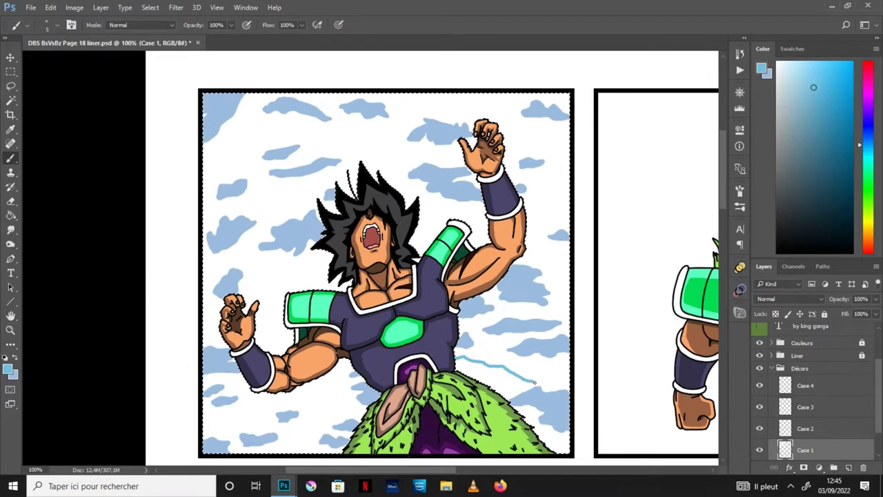
pyautogui.click(11, 217)
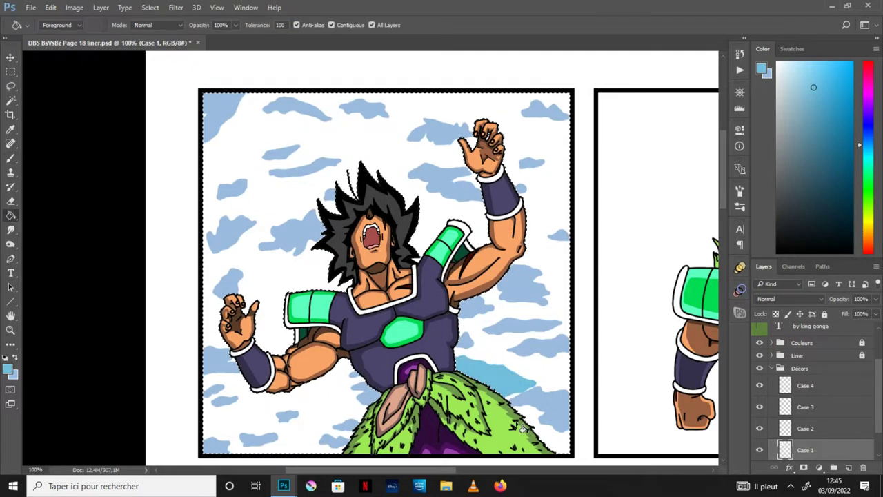
pyautogui.press('h')
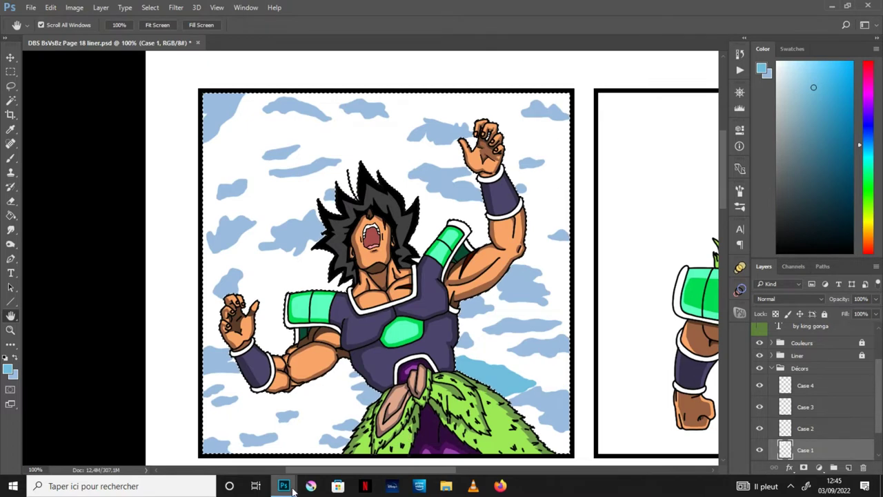
# Sample the fourth and third Montagne blues from the Les Couleurs du Fan Manga BsVSBz.jpg palette and return to the comic page.
pyautogui.hotkey('ctrl', 'Tab')
pyautogui.press('i')
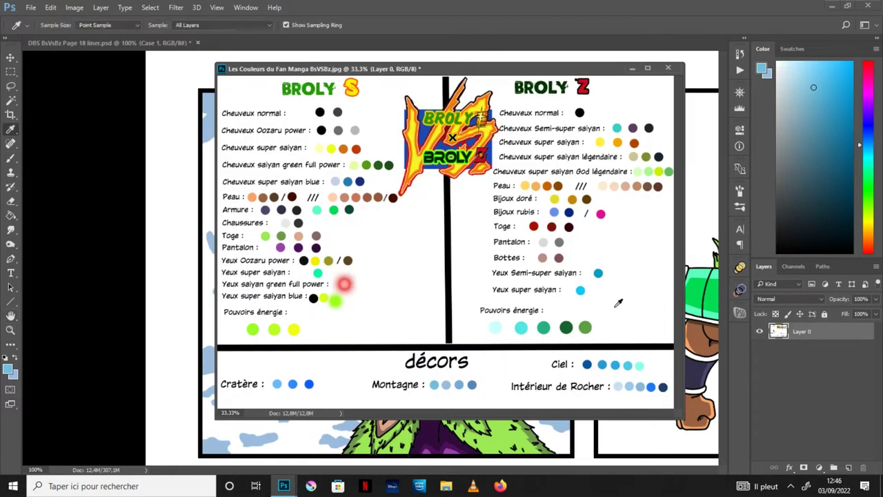
pyautogui.click(471, 385)
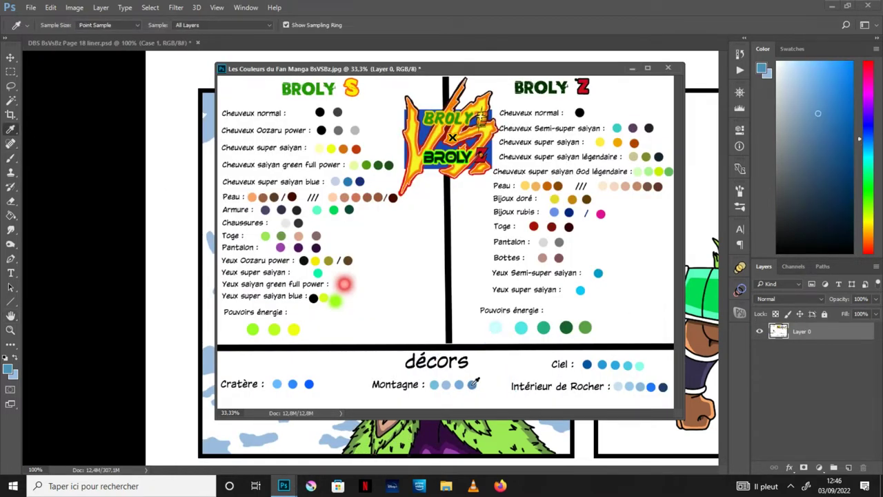
pyautogui.click(15, 357)
pyautogui.click(461, 385)
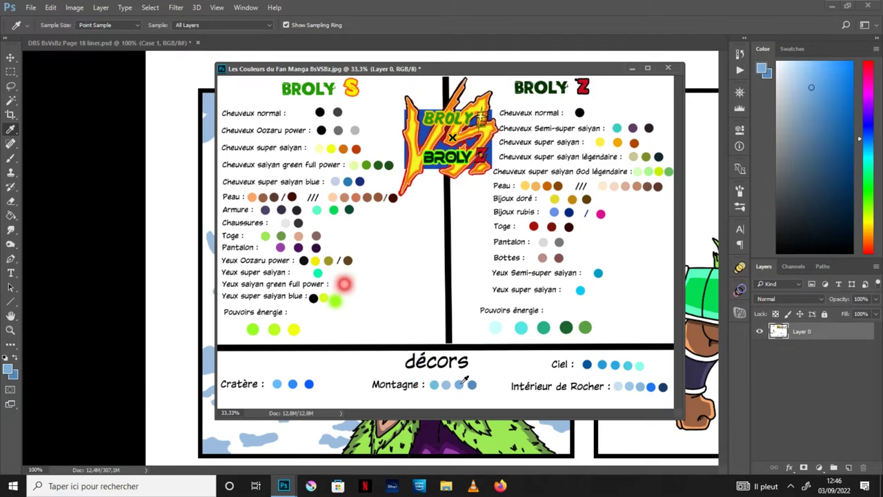
pyautogui.click(632, 69)
# Add a new layer above Case 1 for the cloud shading and clip it to Case 1.
pyautogui.click(11, 158)
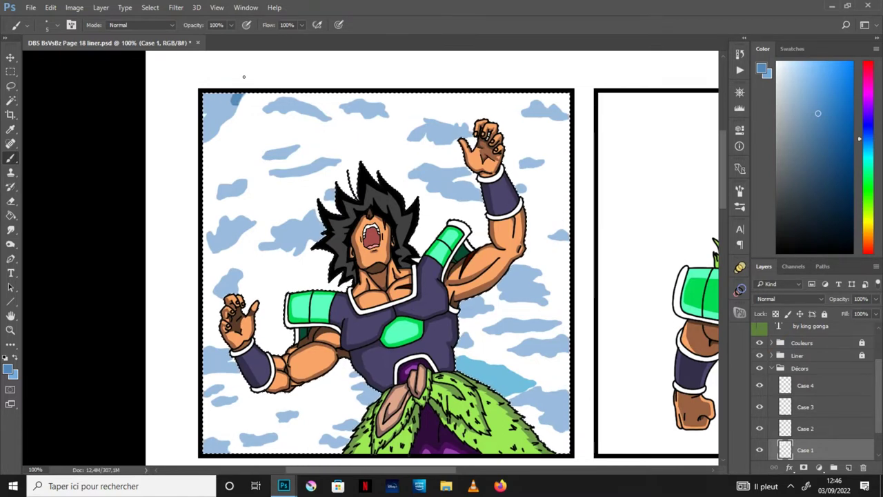
pyautogui.click(848, 467)
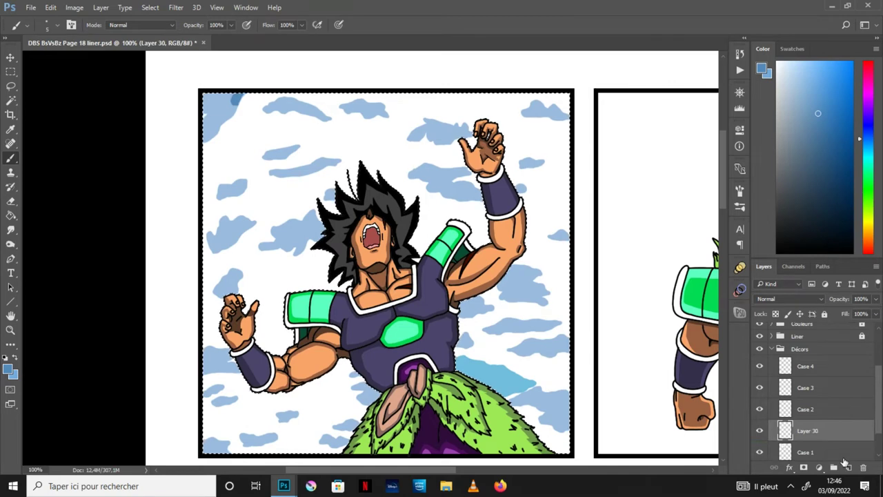
pyautogui.scroll(-1, 855, 435)
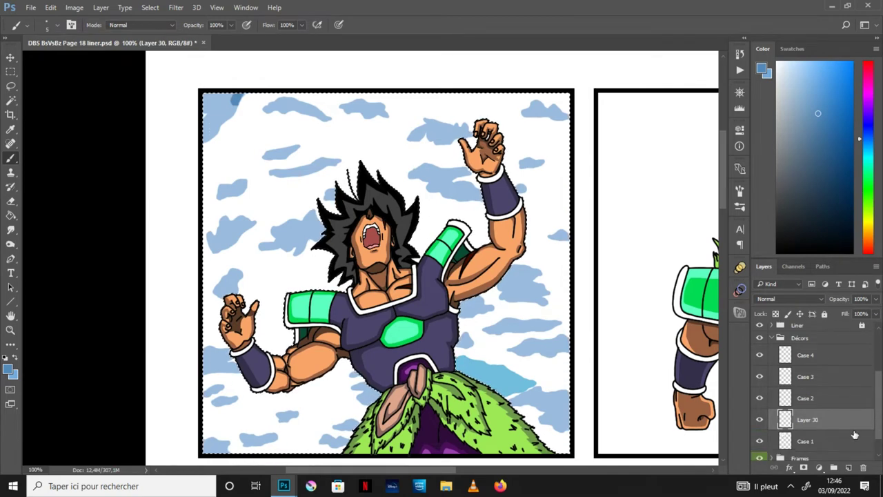
pyautogui.keyDown('alt'); pyautogui.click(849, 432); pyautogui.keyUp('alt')
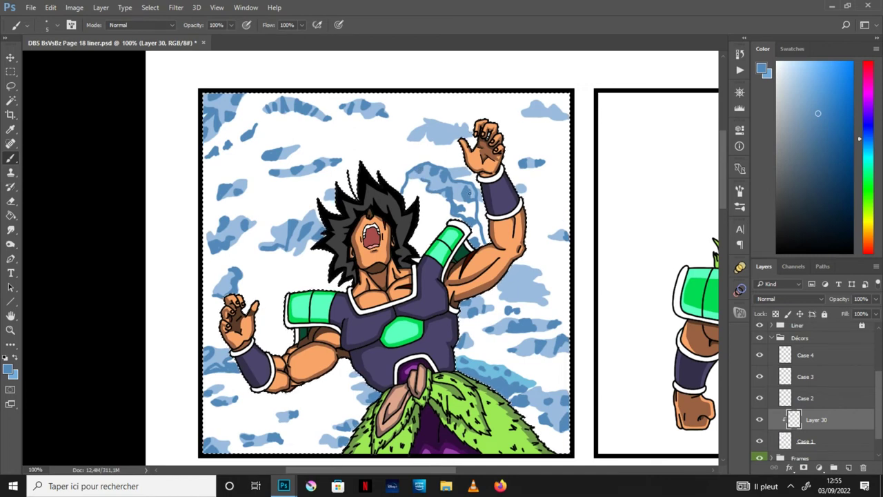
# Paint shading patches with the two darker Montagne blues on the clouds around the raised arm and along the right border.
pyautogui.keyDown('alt'); pyautogui.click(478, 234); pyautogui.keyUp('alt')
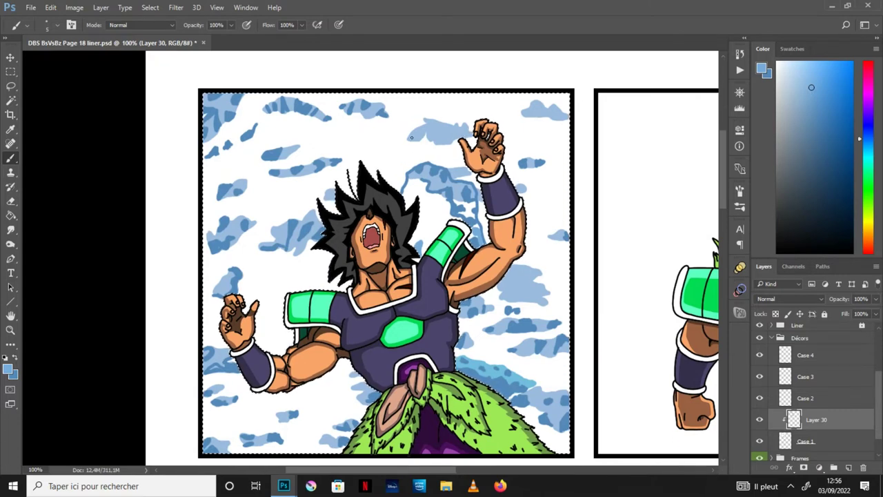
pyautogui.keyDown('alt'); pyautogui.click(411, 137); pyautogui.keyUp('alt')
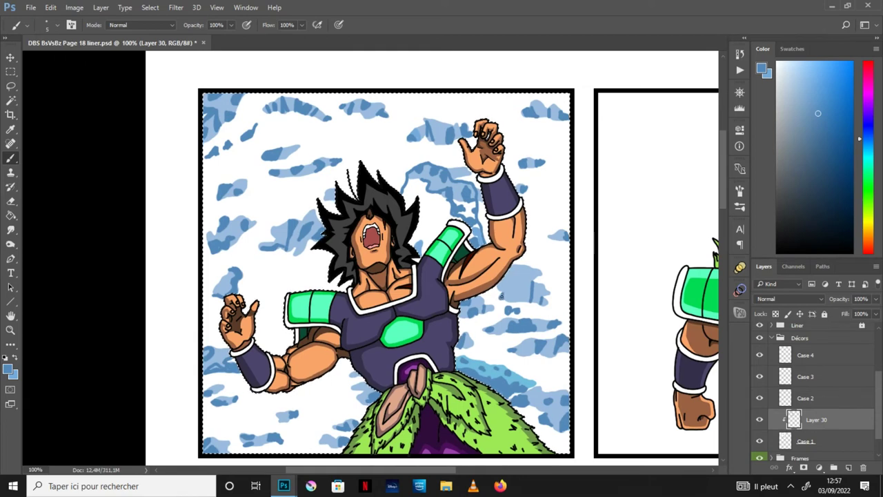
pyautogui.keyDown('alt'); pyautogui.click(515, 270); pyautogui.keyUp('alt')
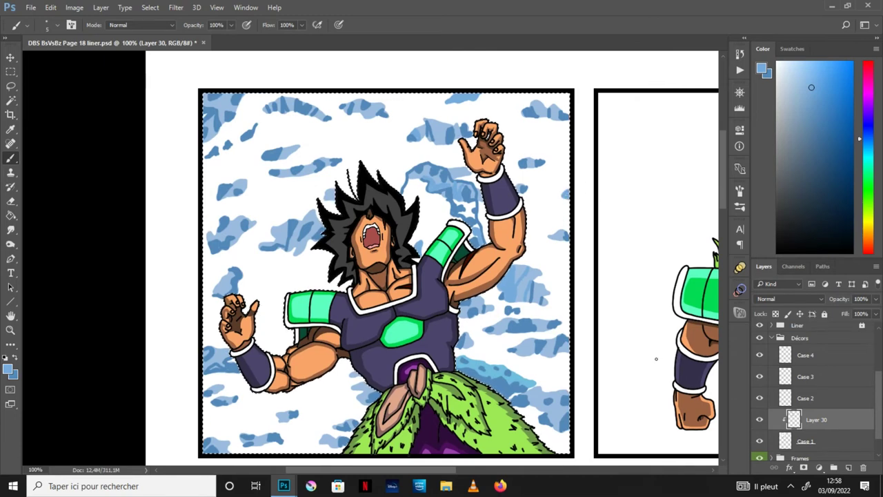
# Reduce the Brush size to 3 and add finer blue shading details to the first panel's clouds.
pyautogui.click(58, 25)
pyautogui.click(60, 130)
pyautogui.click(519, 27)
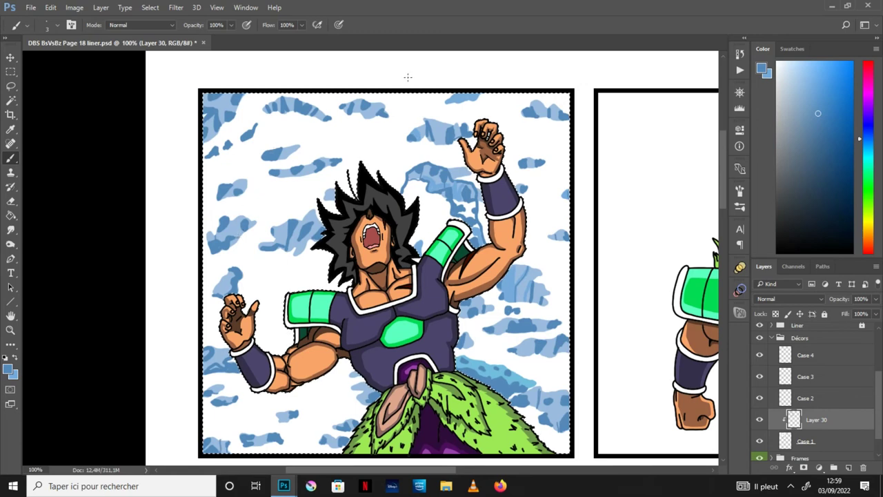
pyautogui.hotkey('ctrl', '-')
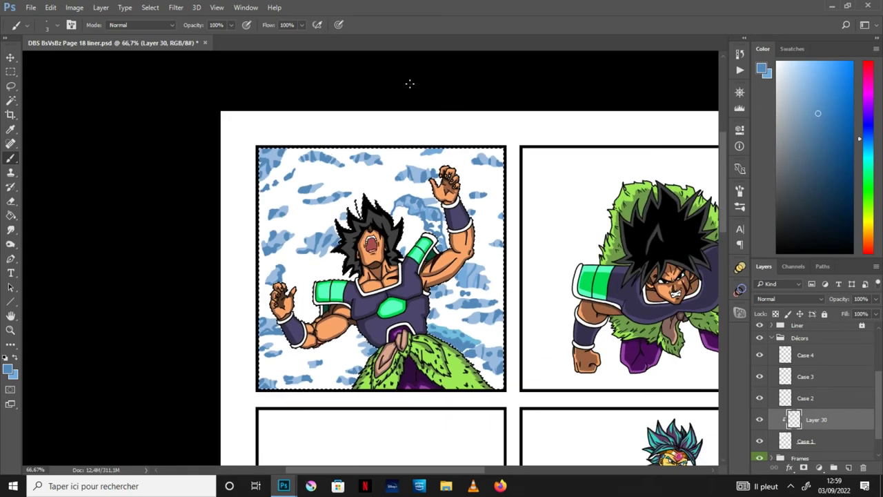
pyautogui.hotkey('ctrl', '-')
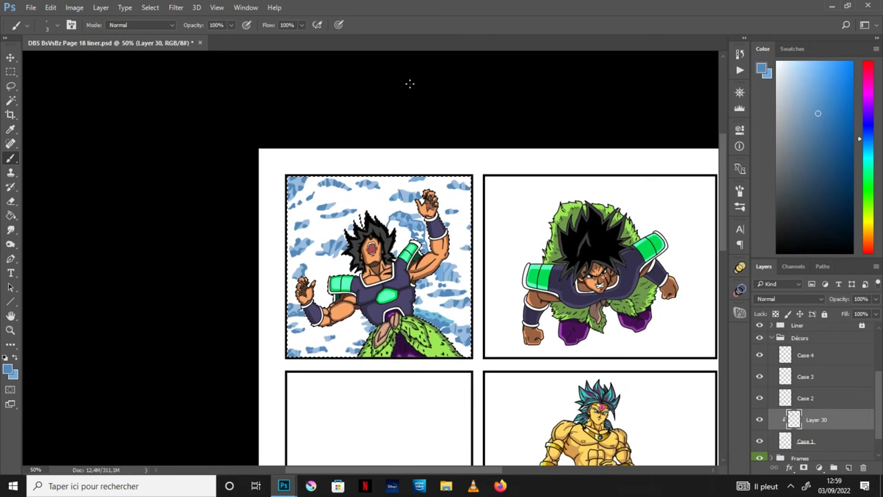
pyautogui.hotkey('ctrl', '+')
pyautogui.hotkey('ctrl', '+')
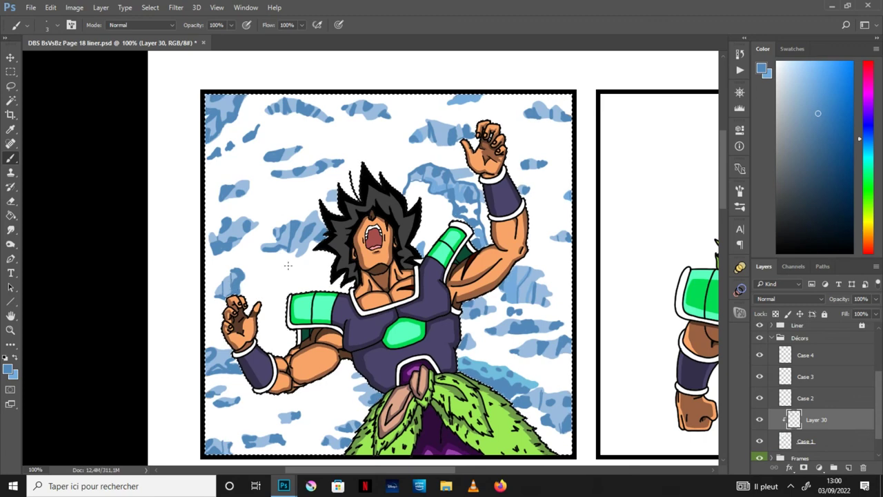
# Deselect the first panel's background and save the comic page.
pyautogui.hotkey('ctrl', '-')
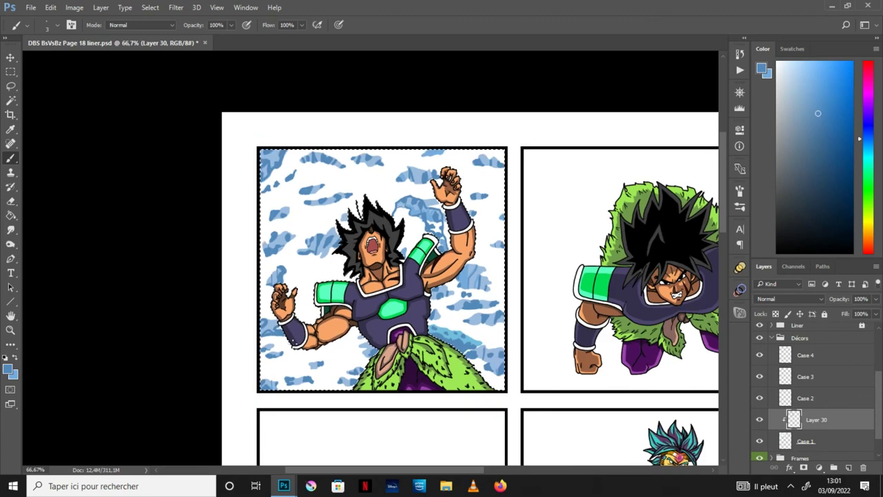
pyautogui.click(10, 315)
pyautogui.moveTo(518, 307); pyautogui.dragTo(420, 283)
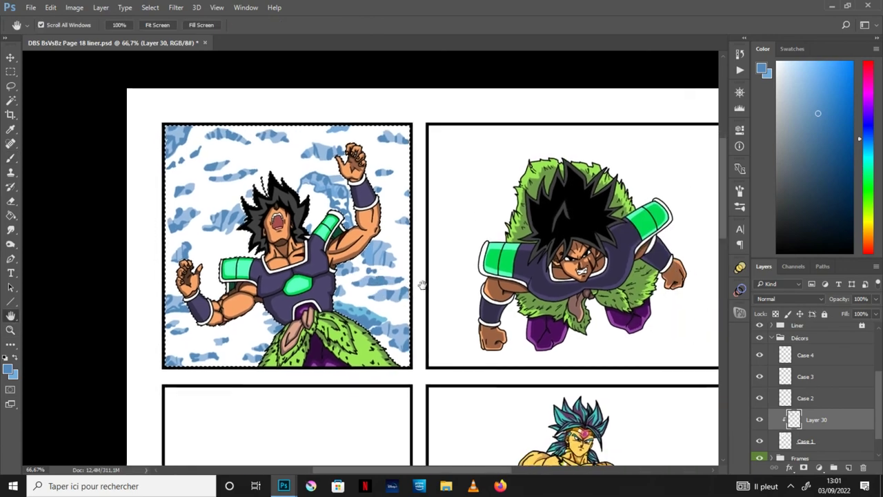
pyautogui.moveTo(593, 355); pyautogui.dragTo(533, 356)
pyautogui.click(31, 7)
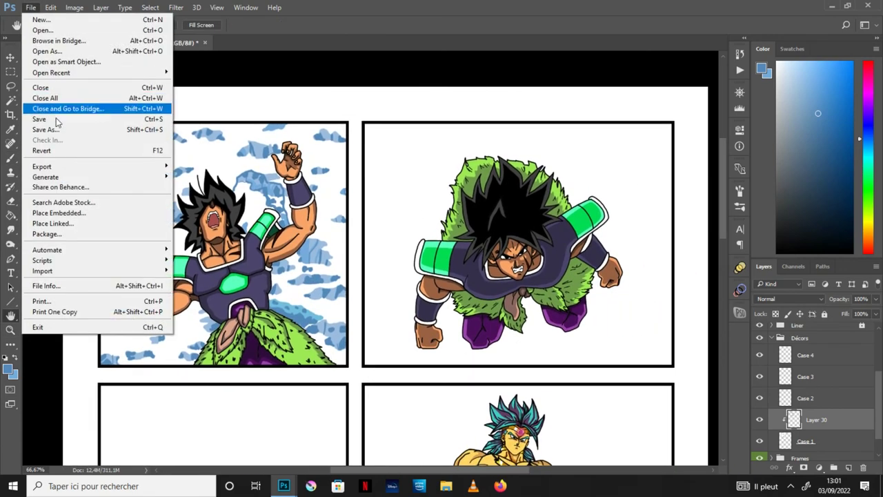
pyautogui.click(53, 114)
pyautogui.moveTo(552, 359); pyautogui.dragTo(493, 339)
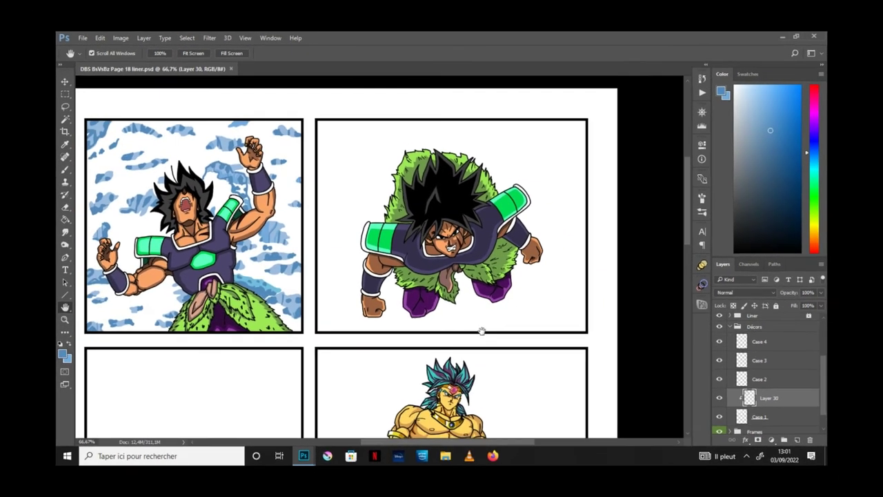